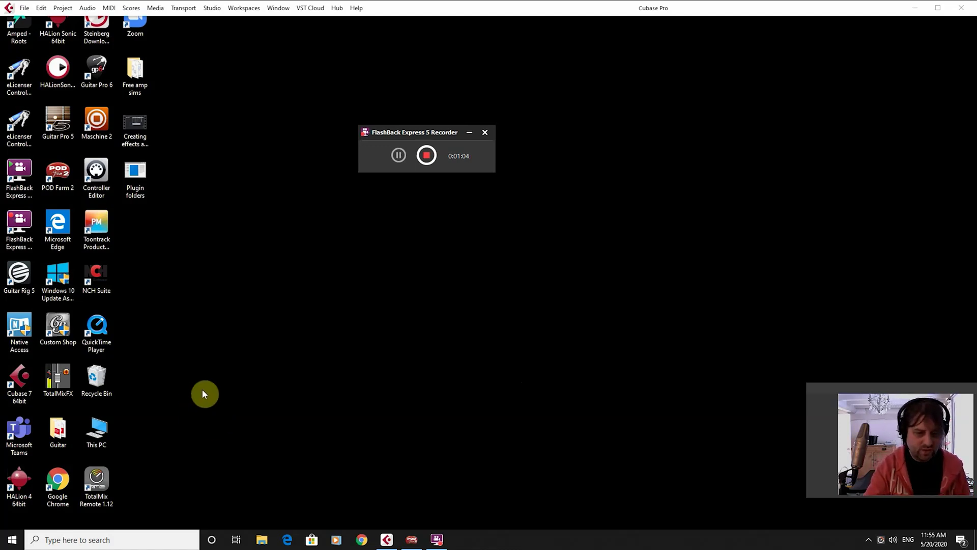
Launch Voicemeeter from a 'voice' search, move its mixer lower on screen, then close it
{"action": "left_click", "coordinate": [171, 539]}
{"action": "type", "text": "voice"}
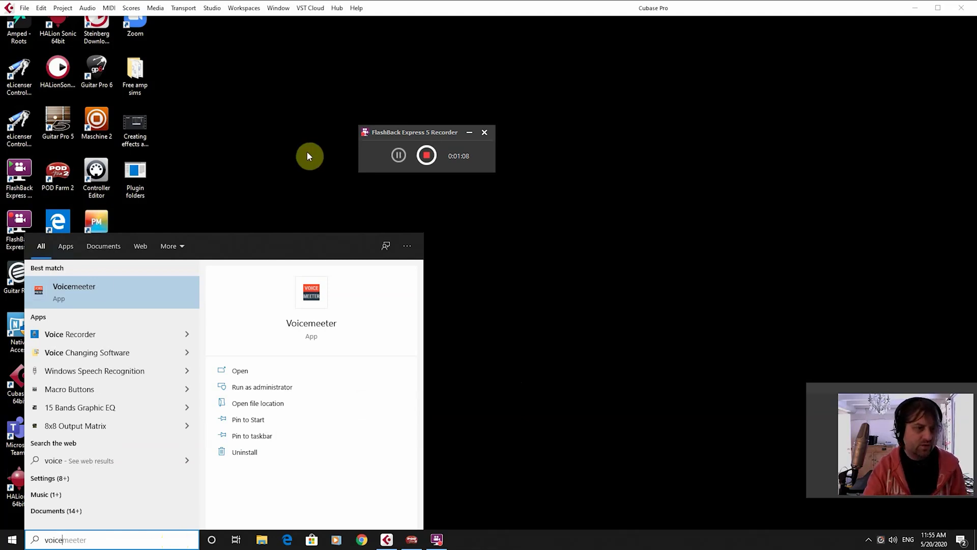
{"action": "left_click", "coordinate": [79, 297]}
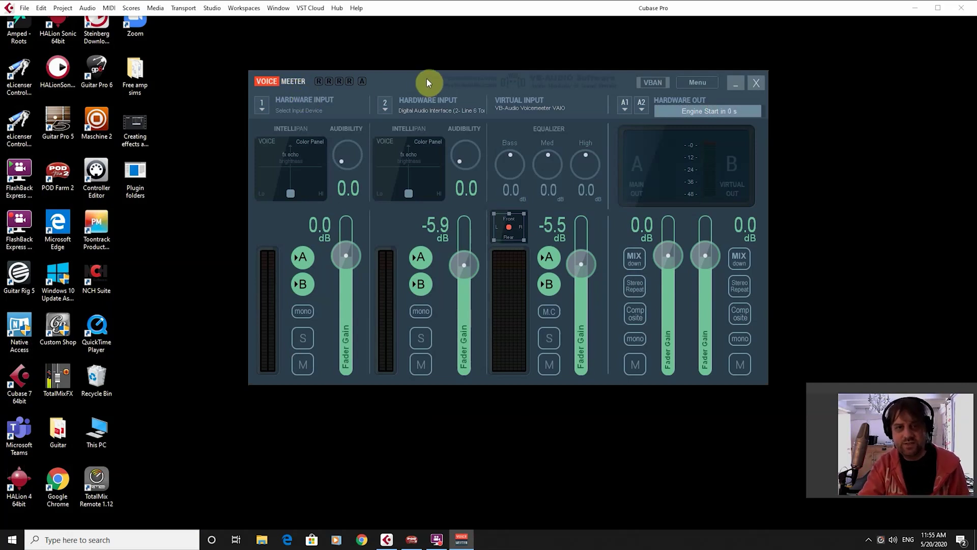
{"action": "left_click_drag", "start_coordinate": [426, 79], "coordinate": [452, 186]}
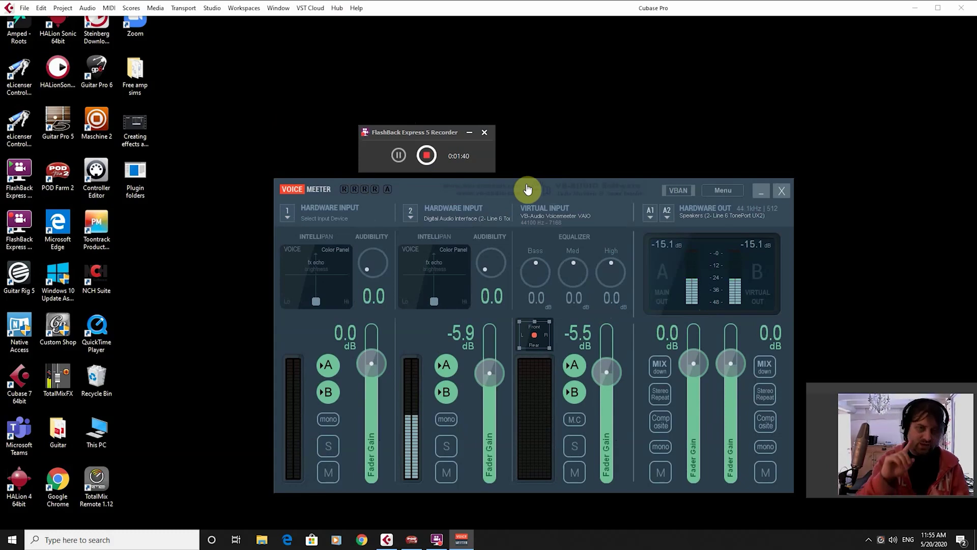
{"action": "left_click", "coordinate": [781, 190]}
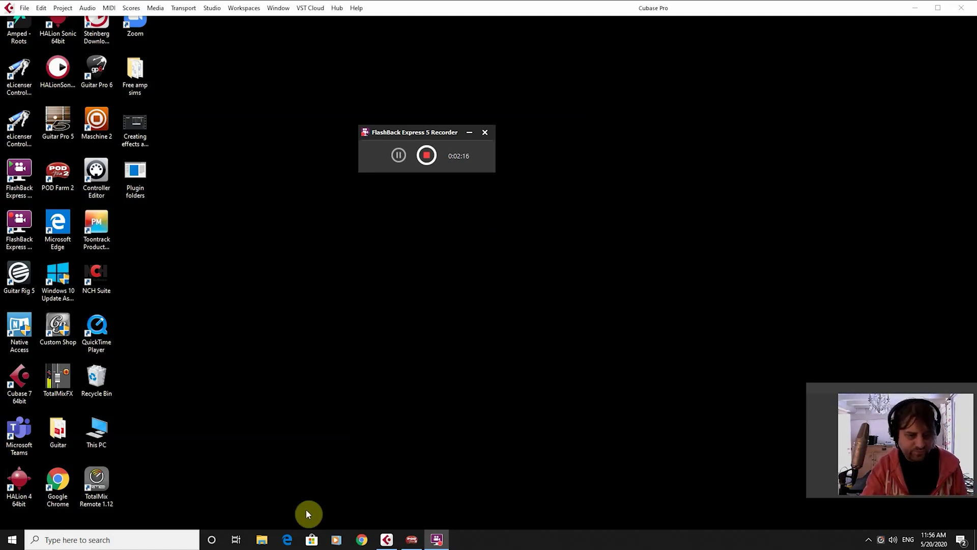
Relaunch Voicemeeter from a 'voice' search and check playback is VoiceMeeter Input at volume 100
{"action": "left_click", "coordinate": [120, 540]}
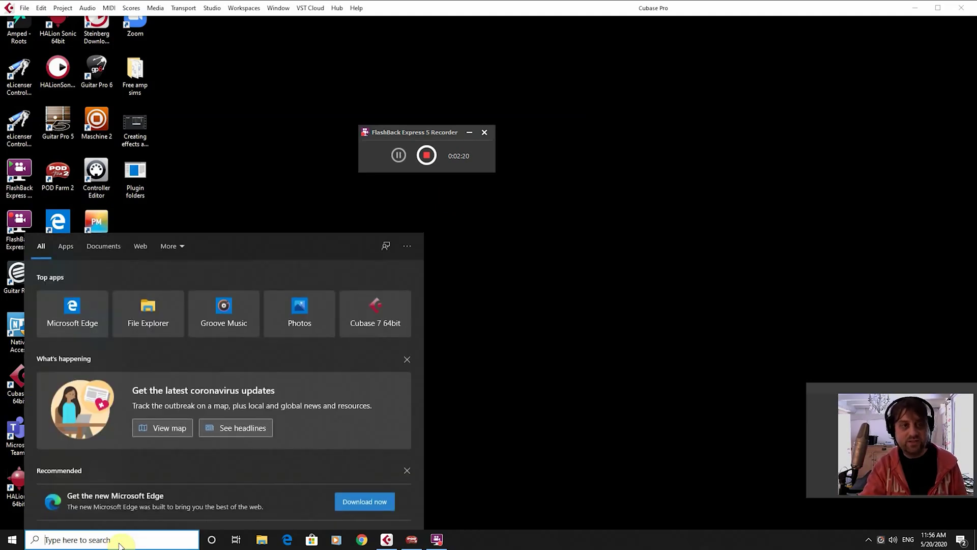
{"action": "left_click", "coordinate": [528, 413]}
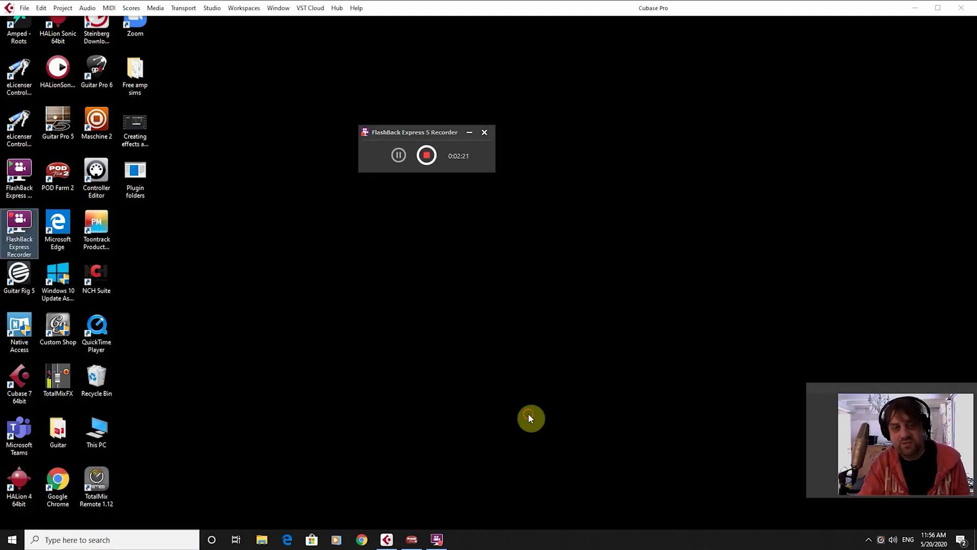
{"action": "left_click", "coordinate": [184, 539]}
{"action": "type", "text": "voice"}
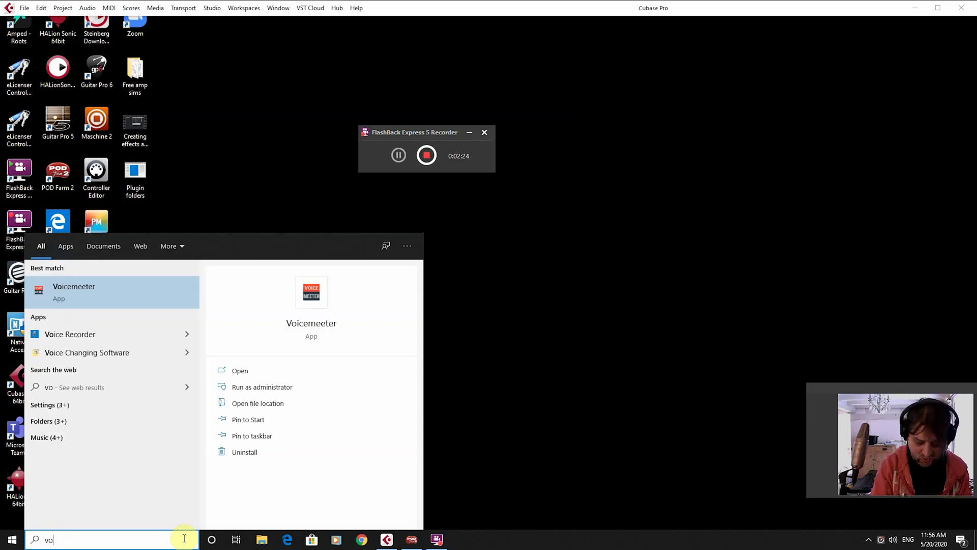
{"action": "left_click", "coordinate": [128, 286]}
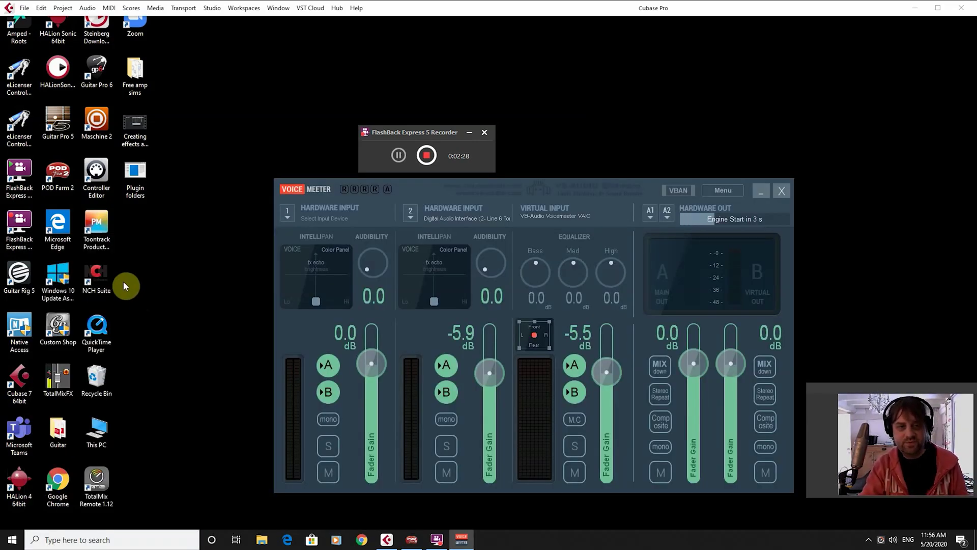
{"action": "left_click", "coordinate": [894, 540]}
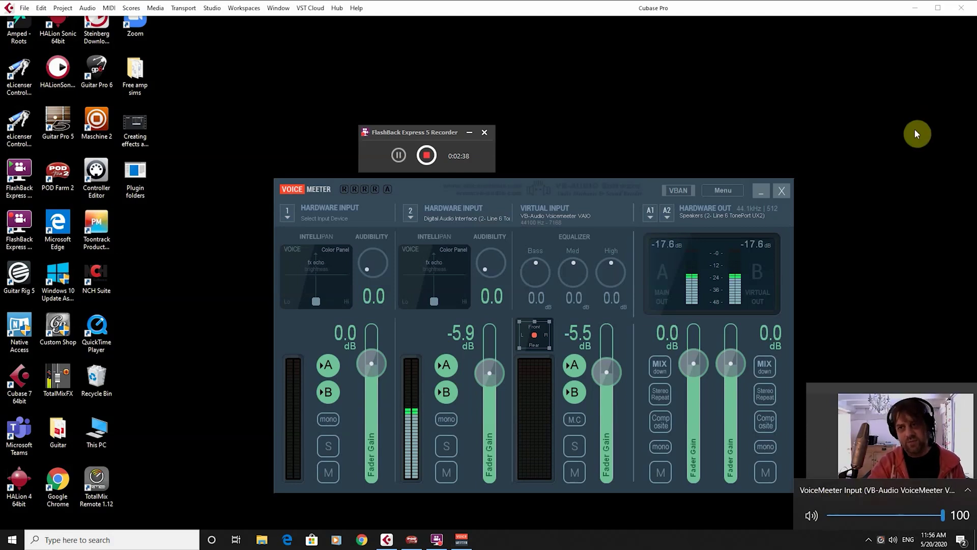
Keep VoiceMeeter Input as the playback device, close the volume flyout, and bring Cubase forward
{"action": "left_click", "coordinate": [957, 490]}
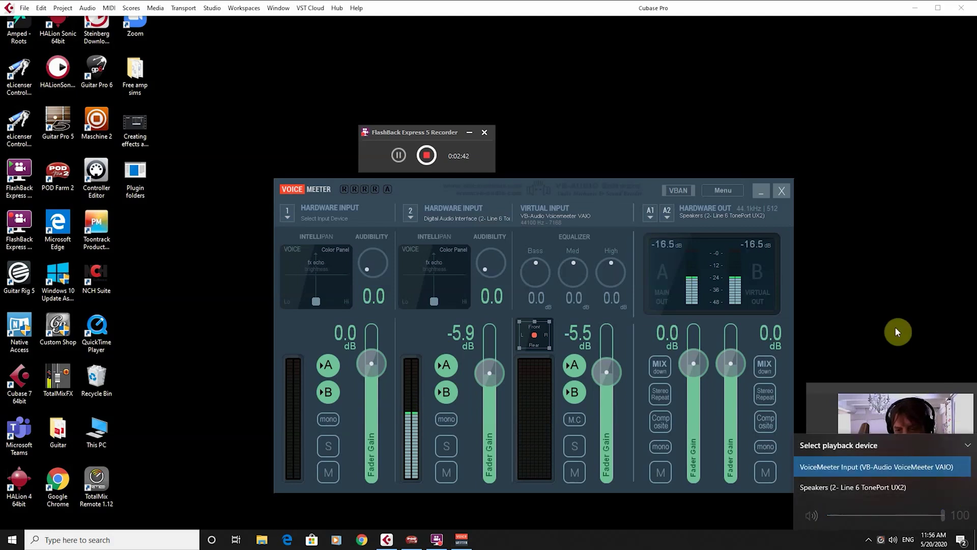
{"action": "left_click", "coordinate": [894, 356]}
{"action": "left_click", "coordinate": [894, 540]}
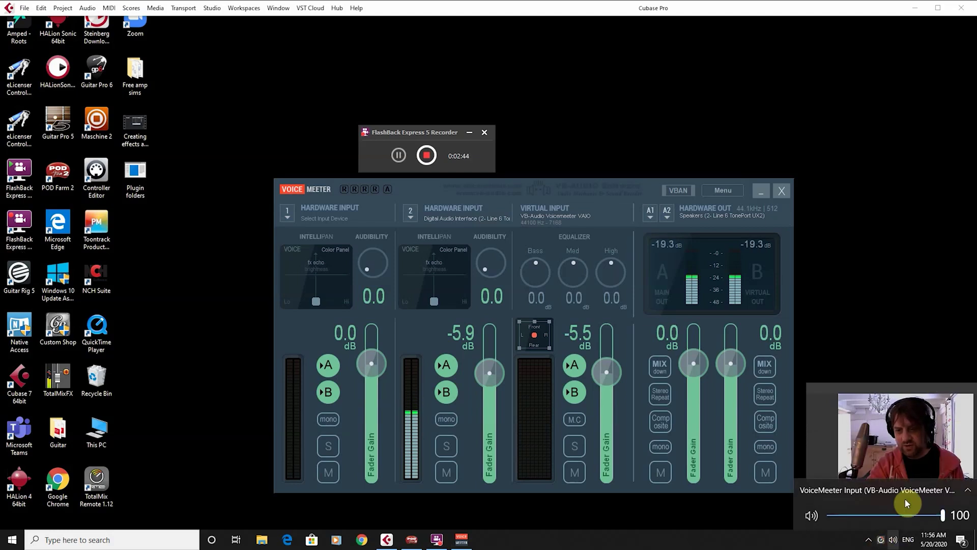
{"action": "left_click", "coordinate": [953, 224]}
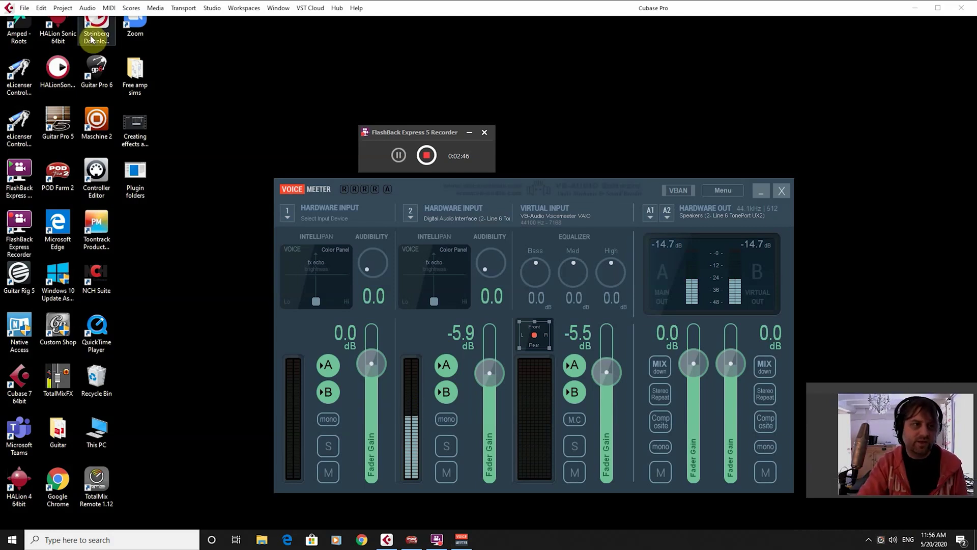
{"action": "left_click", "coordinate": [30, 9]}
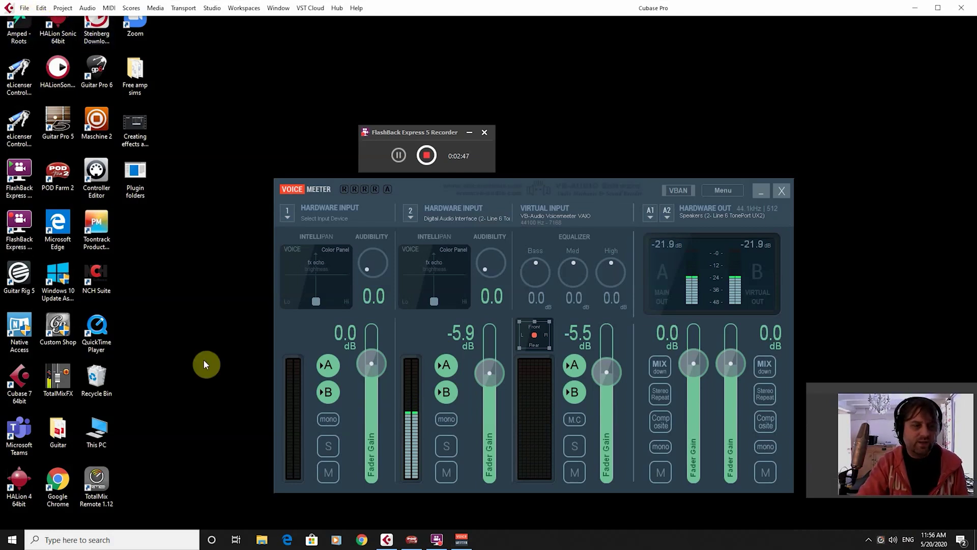
Open the recent project 'free Amp sims.cpr' from File > Recent Projects
{"action": "left_click", "coordinate": [24, 8]}
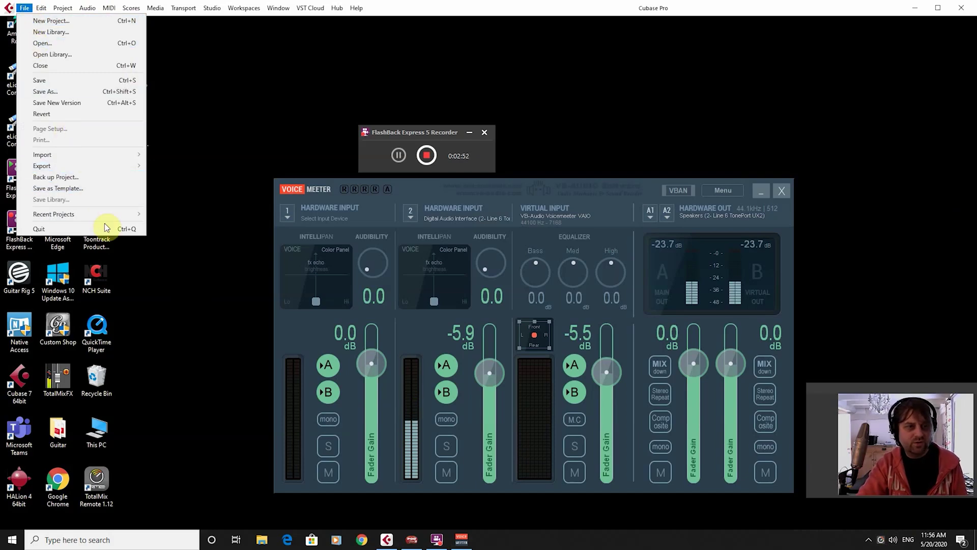
{"action": "mouse_move", "coordinate": [113, 213]}
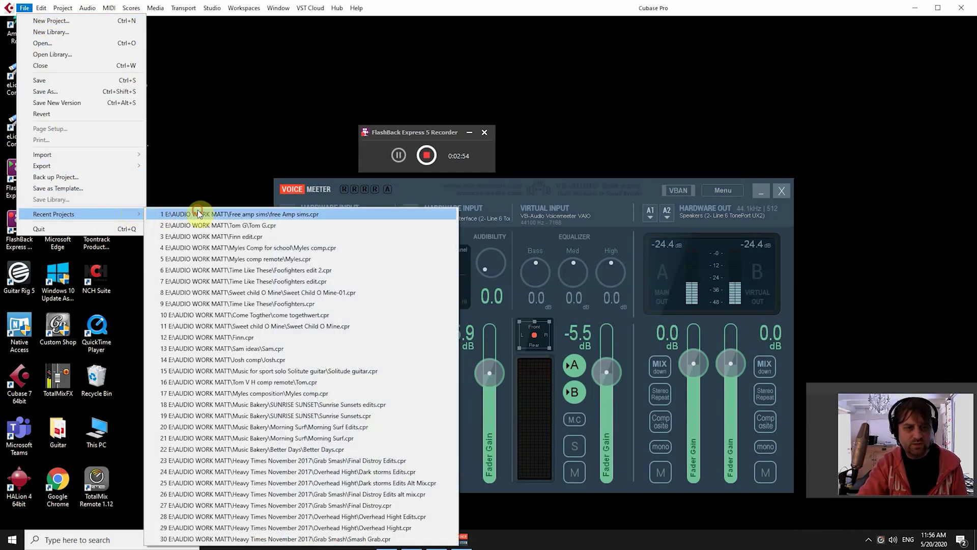
{"action": "left_click", "coordinate": [199, 213]}
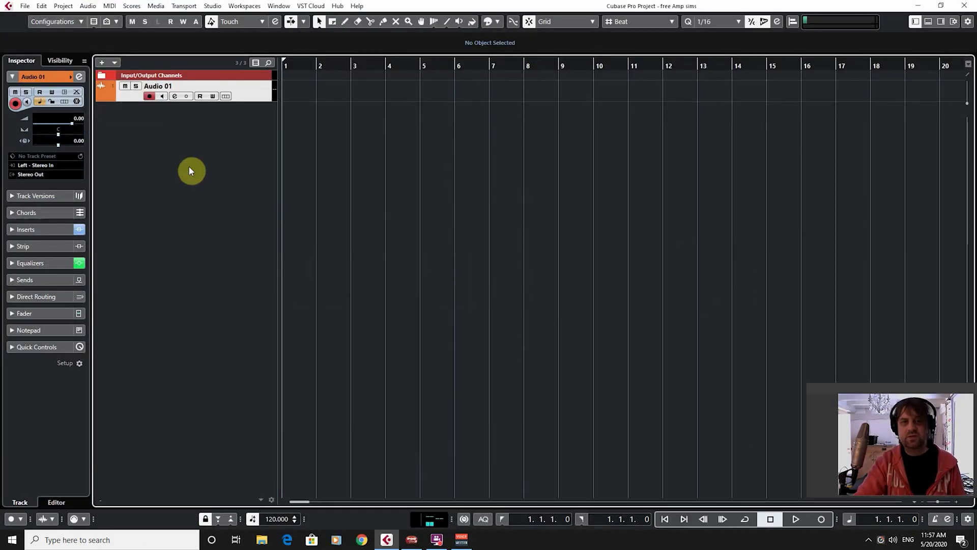
{"action": "left_click", "coordinate": [211, 6]}
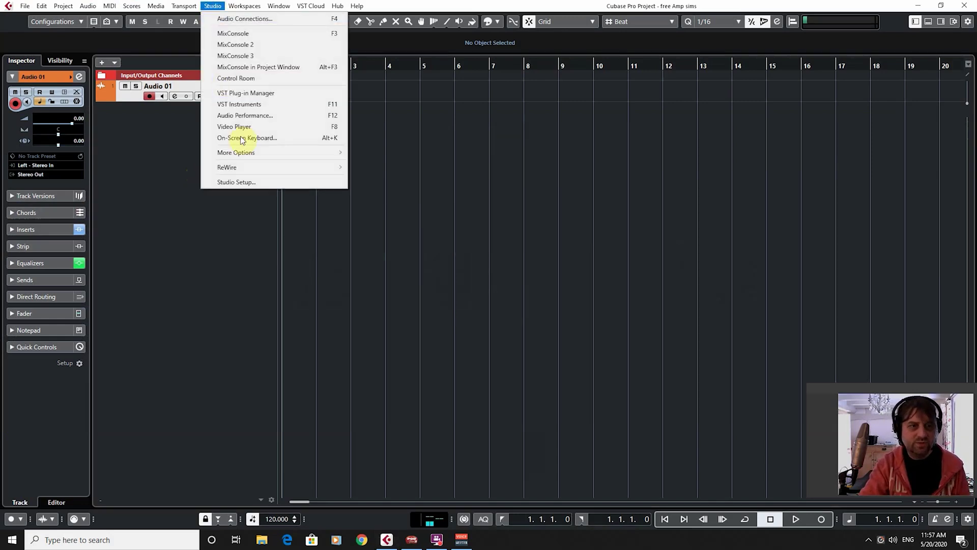
Set Voicemeeter Virtual ASIO as the ASIO driver in Studio Setup and confirm
{"action": "left_click", "coordinate": [261, 182]}
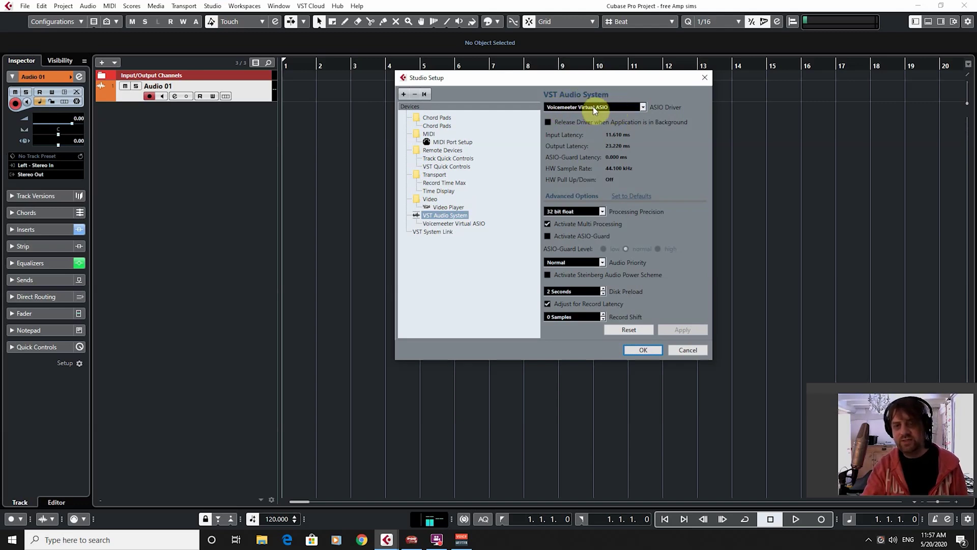
{"action": "left_click", "coordinate": [654, 351]}
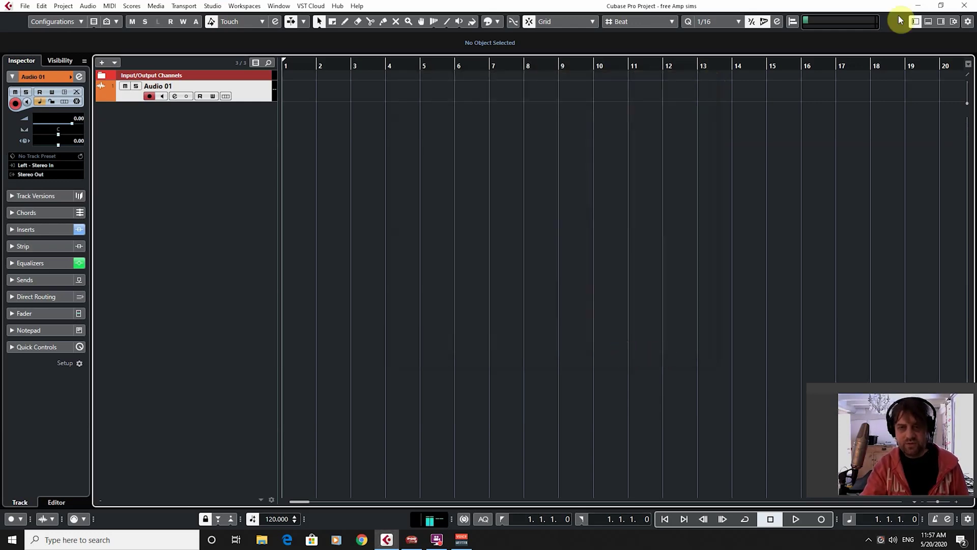
Close the Voicemeeter donation notice and bring the free Amp sims project back to the front
{"action": "left_click", "coordinate": [915, 6]}
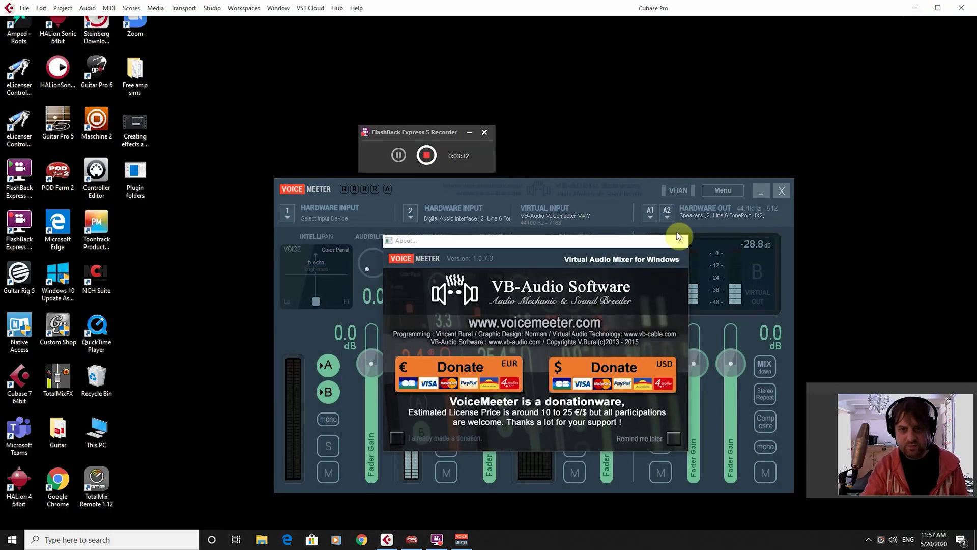
{"action": "left_click", "coordinate": [679, 241]}
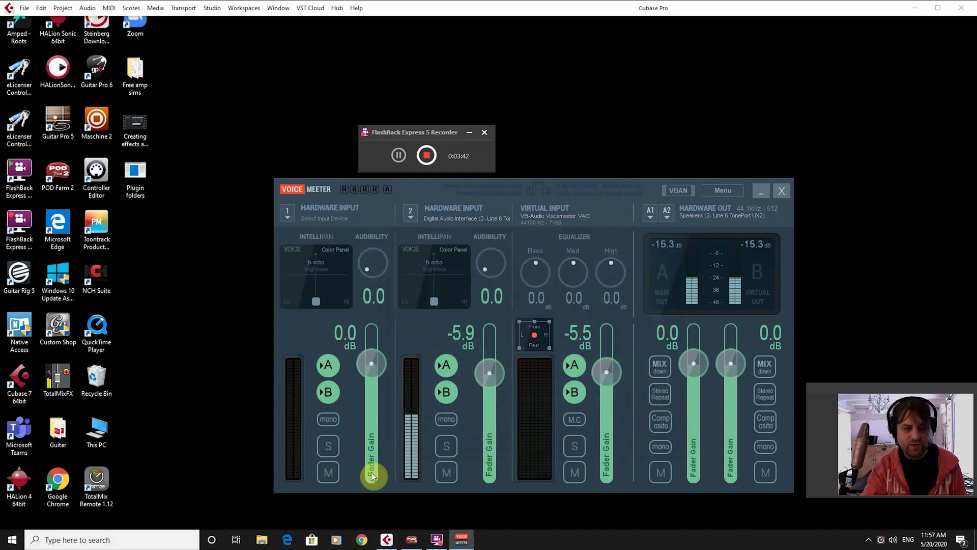
{"action": "left_click", "coordinate": [388, 539]}
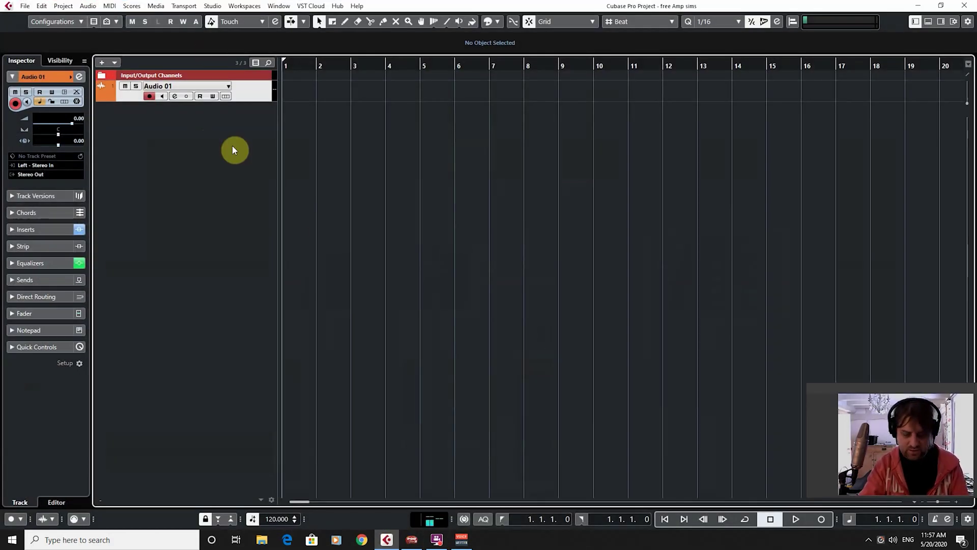
{"action": "left_click", "coordinate": [156, 6]}
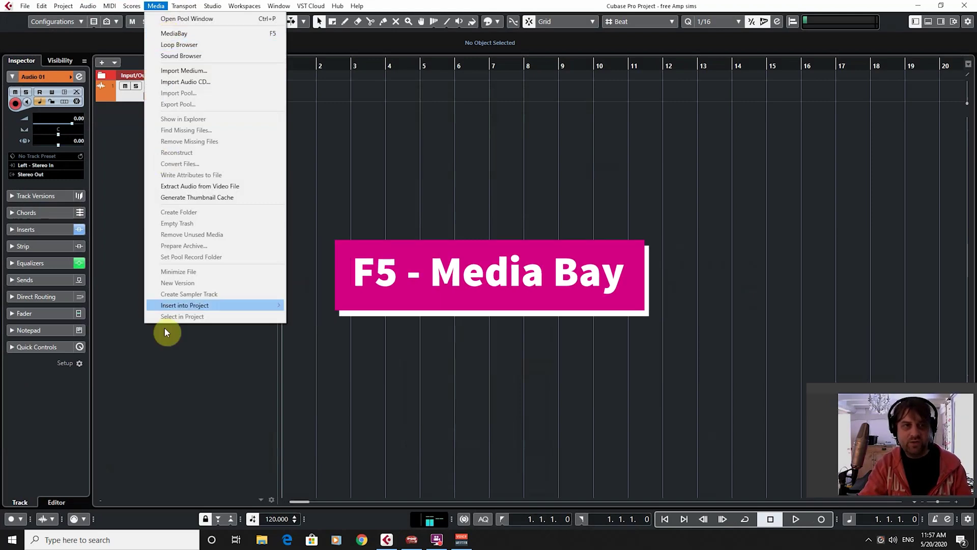
Import TOTSV1_ck4_Vox.wav from MediaBay as a new audio track starting at bar 1
{"action": "left_click", "coordinate": [176, 34]}
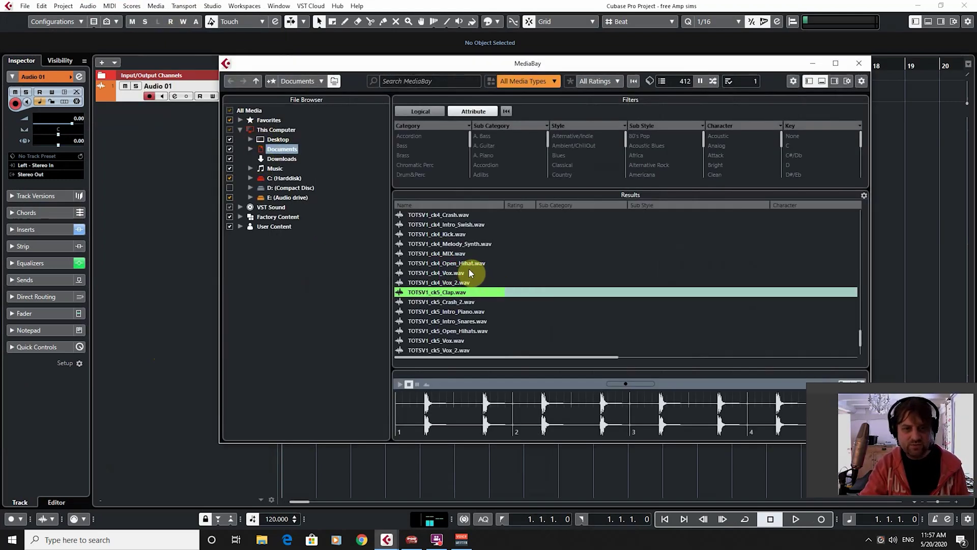
{"action": "left_click", "coordinate": [469, 268]}
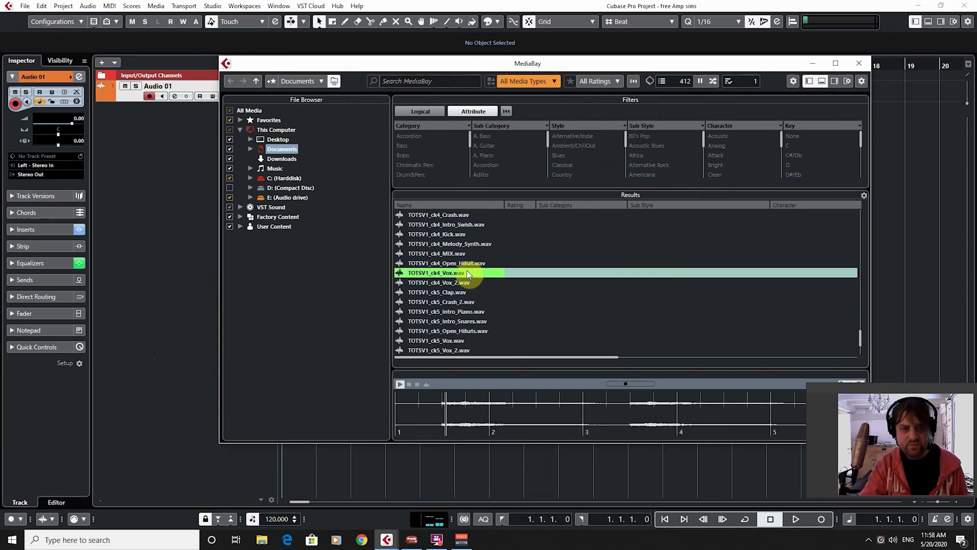
{"action": "double_click", "coordinate": [466, 271]}
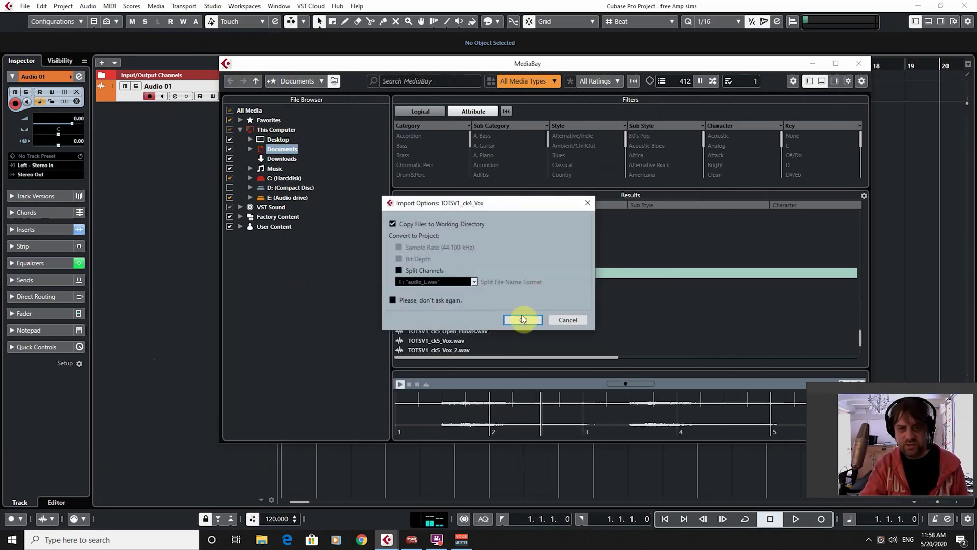
{"action": "left_click", "coordinate": [523, 320]}
{"action": "left_click", "coordinate": [859, 63]}
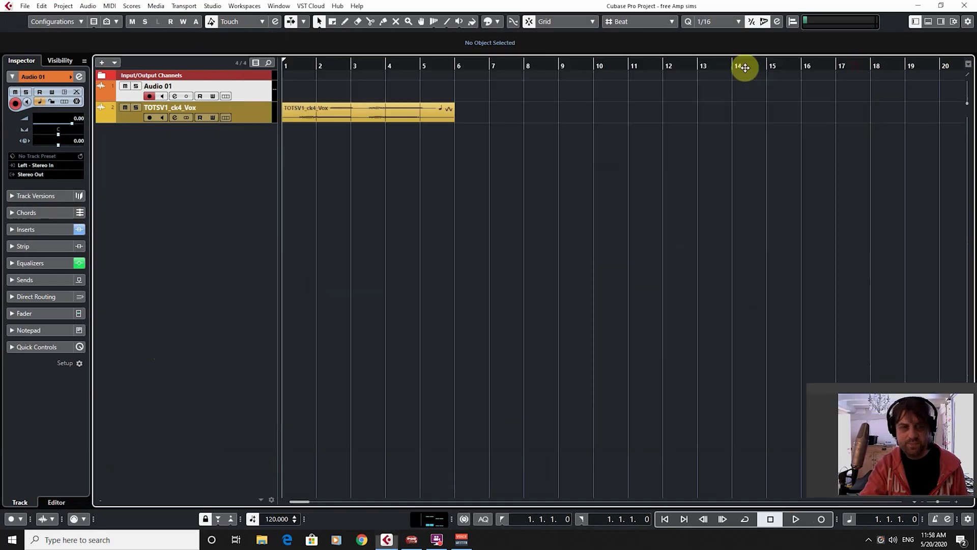
Zoom in on the timeline and start playback of the vox track with Voicemeeter hidden
{"action": "left_click_drag", "start_coordinate": [300, 65], "coordinate": [334, 301]}
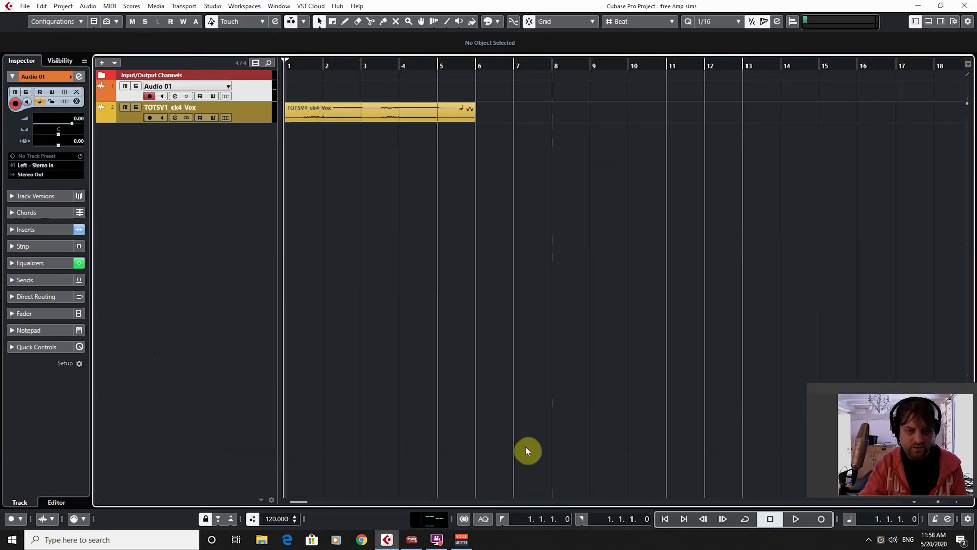
{"action": "left_click", "coordinate": [461, 539]}
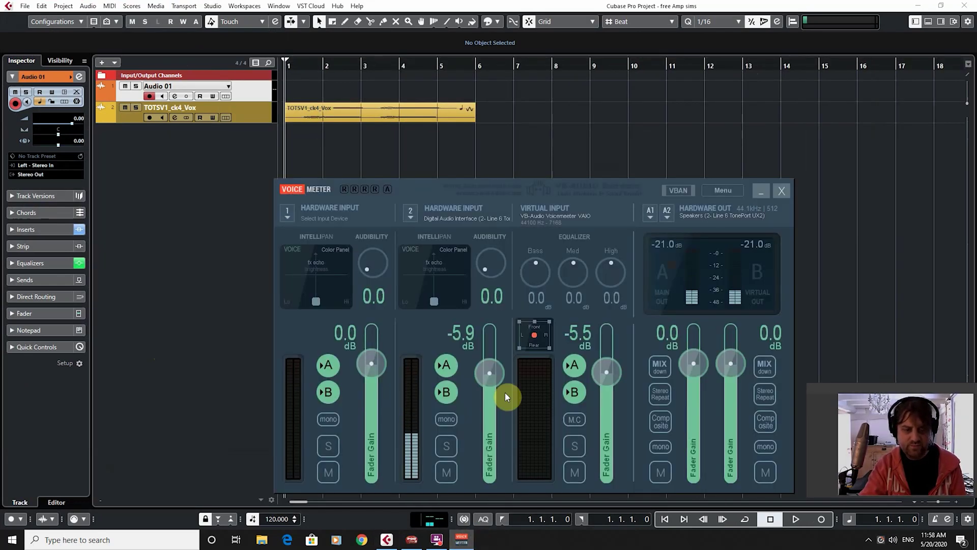
{"action": "left_click", "coordinate": [526, 149]}
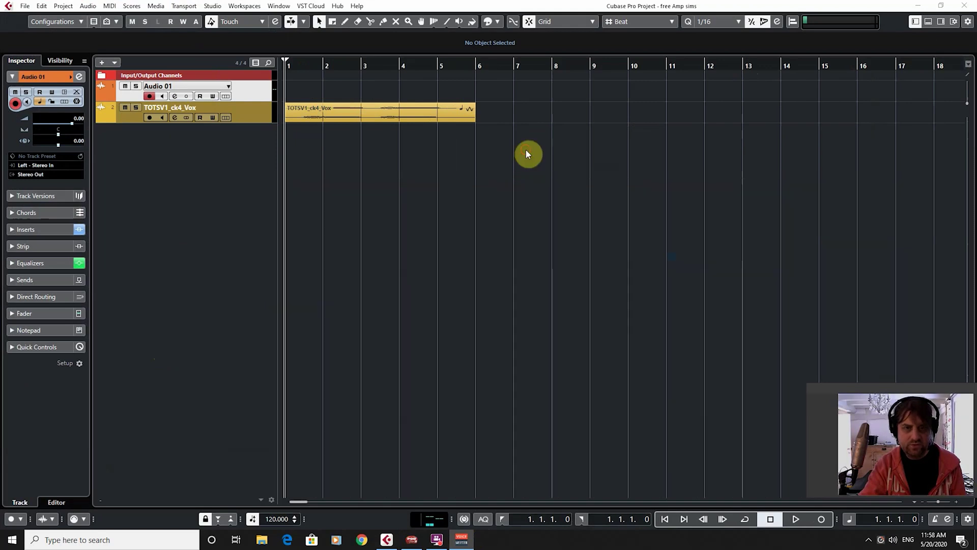
{"action": "key", "text": "space"}
Check Voicemeeter's levels, stop playback, and minimize Cubase to reveal the desktop
{"action": "left_click", "coordinate": [461, 539]}
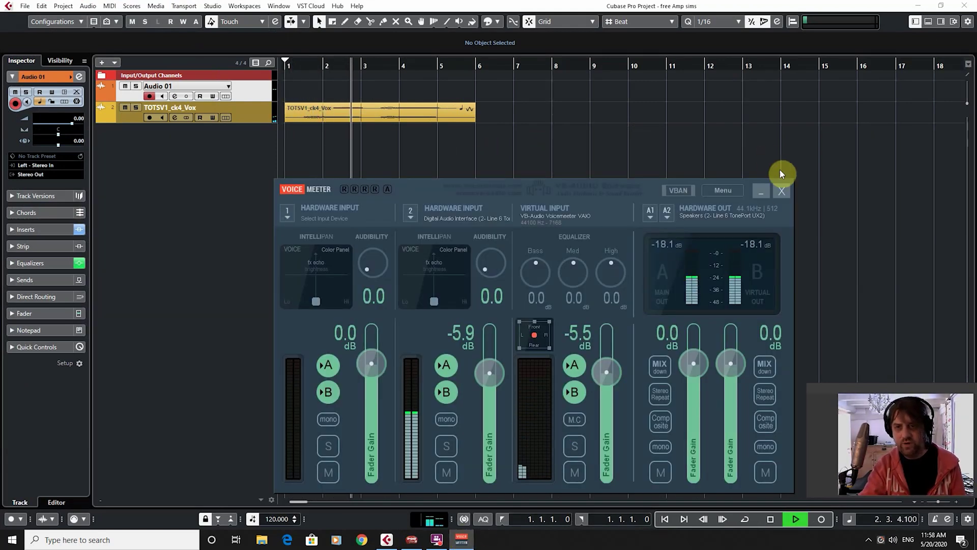
{"action": "left_click", "coordinate": [757, 190]}
{"action": "key", "text": "space"}
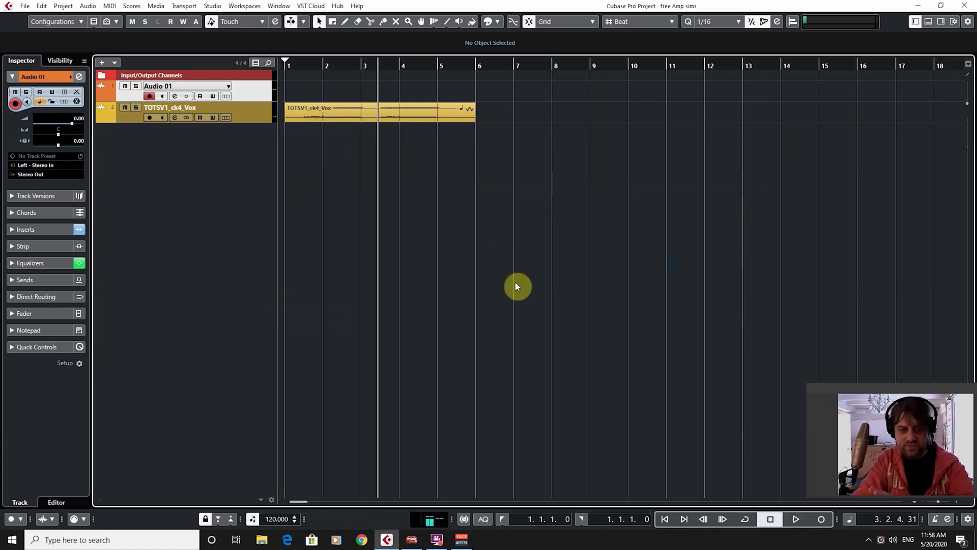
{"action": "left_click", "coordinate": [916, 6]}
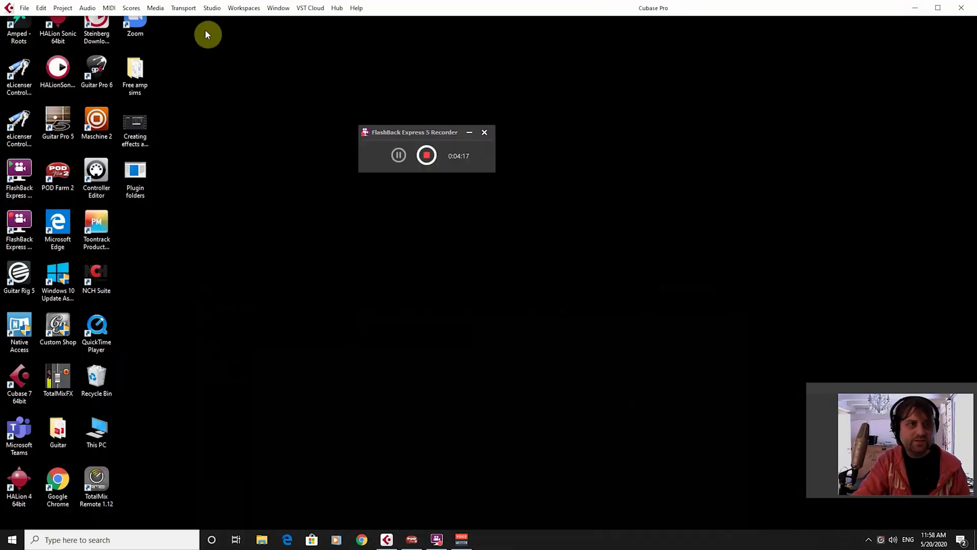
Launch Zoom from the desktop icon, start a new meeting and maximize its window
{"action": "left_click", "coordinate": [471, 132]}
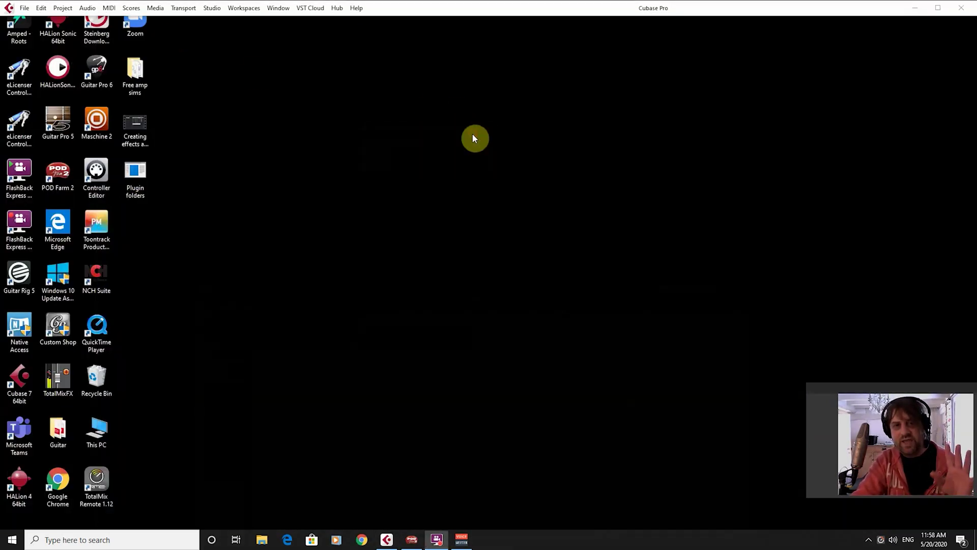
{"action": "double_click", "coordinate": [146, 24]}
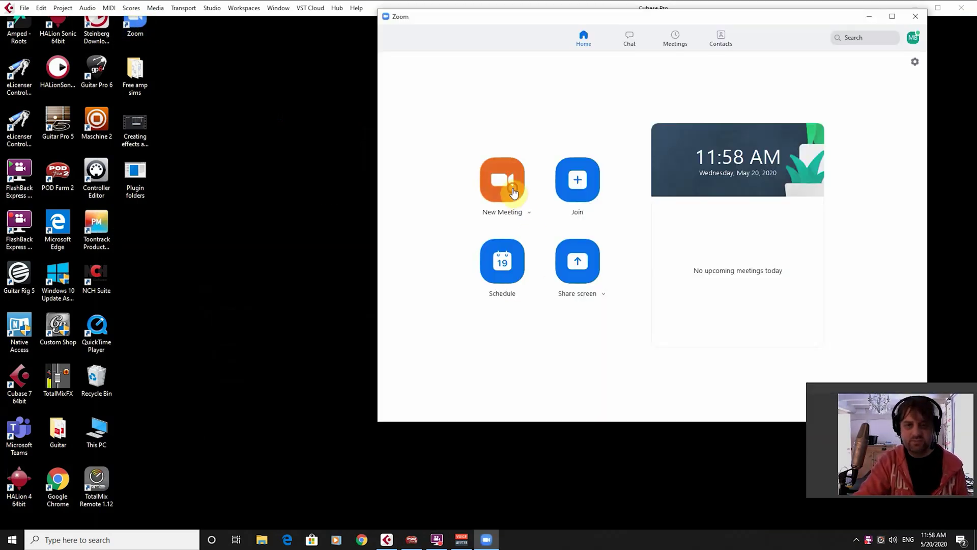
{"action": "left_click", "coordinate": [513, 193]}
{"action": "left_click", "coordinate": [614, 17]}
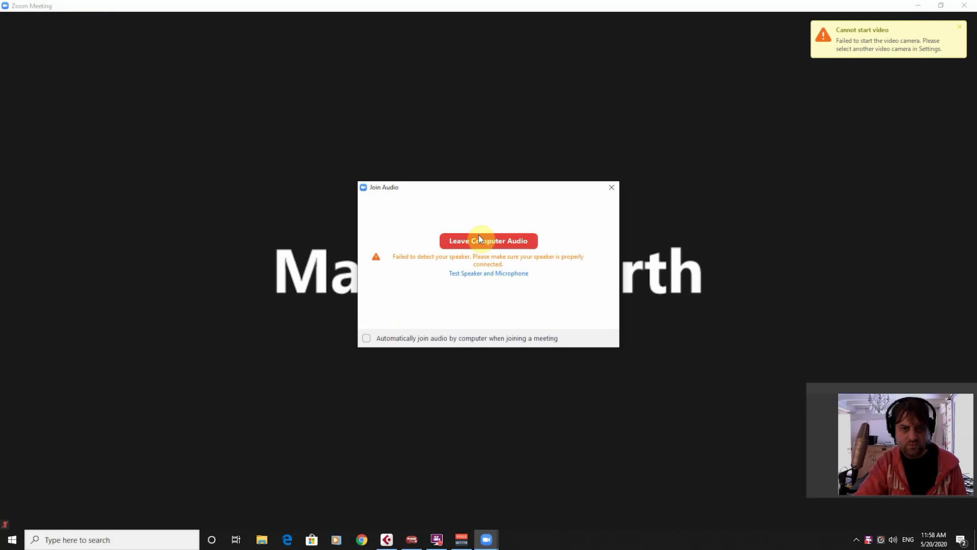
Leave computer audio in the meeting and close the Join Audio prompt
{"action": "left_click", "coordinate": [479, 242]}
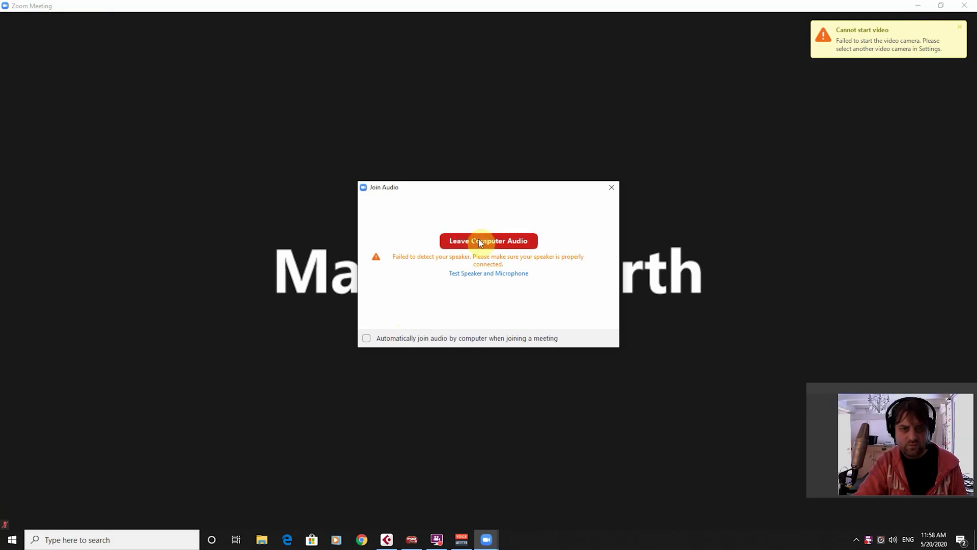
{"action": "left_click", "coordinate": [610, 189]}
{"action": "left_click", "coordinate": [23, 515]}
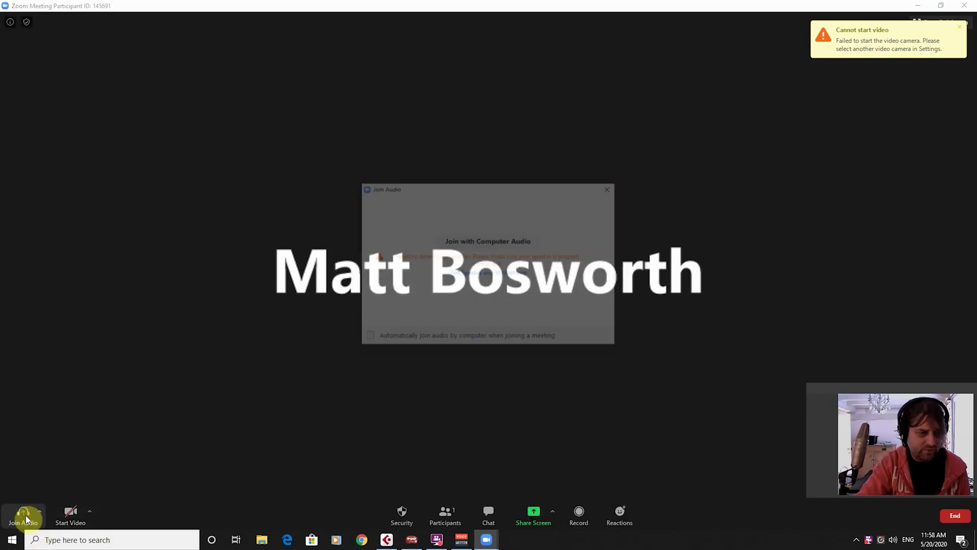
Open Zoom's Audio Settings, showing the TonePort UX2 speakers and Digital Audio Interface microphone
{"action": "left_click", "coordinate": [39, 511]}
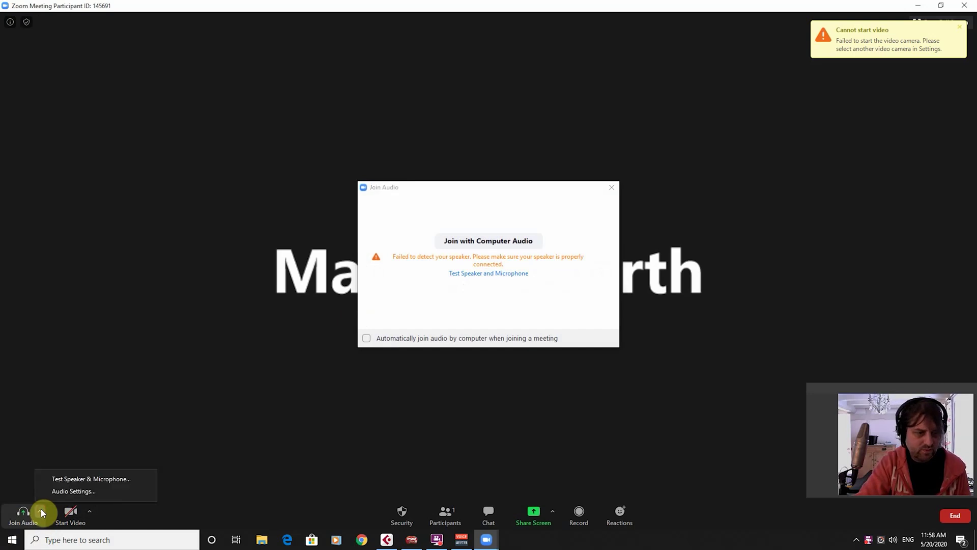
{"action": "left_click", "coordinate": [70, 492]}
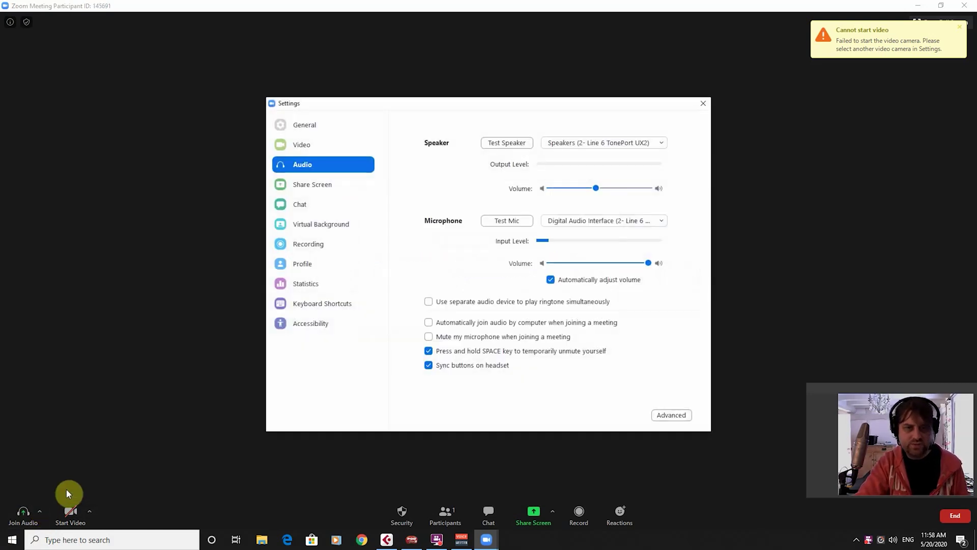
{"action": "left_click", "coordinate": [702, 103]}
{"action": "left_click", "coordinate": [612, 188]}
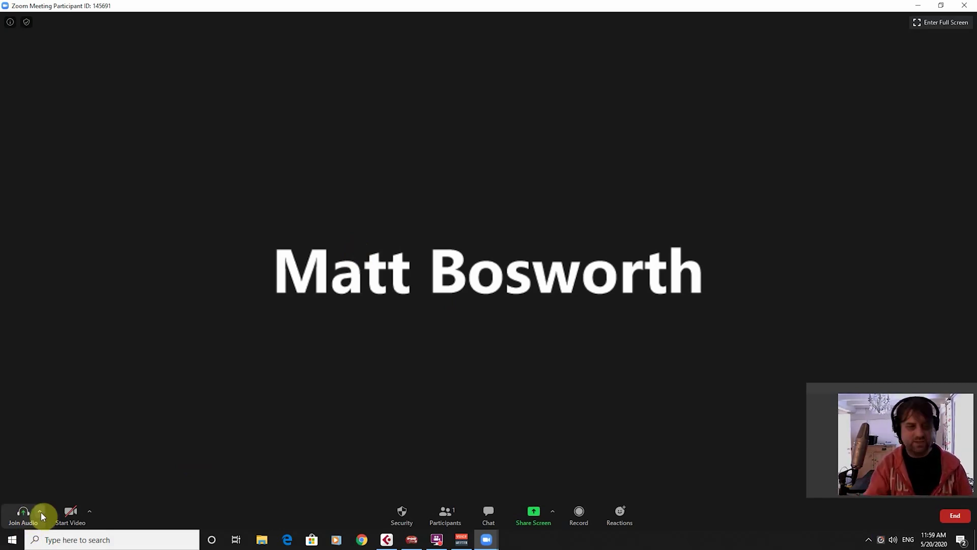
{"action": "left_click", "coordinate": [41, 512]}
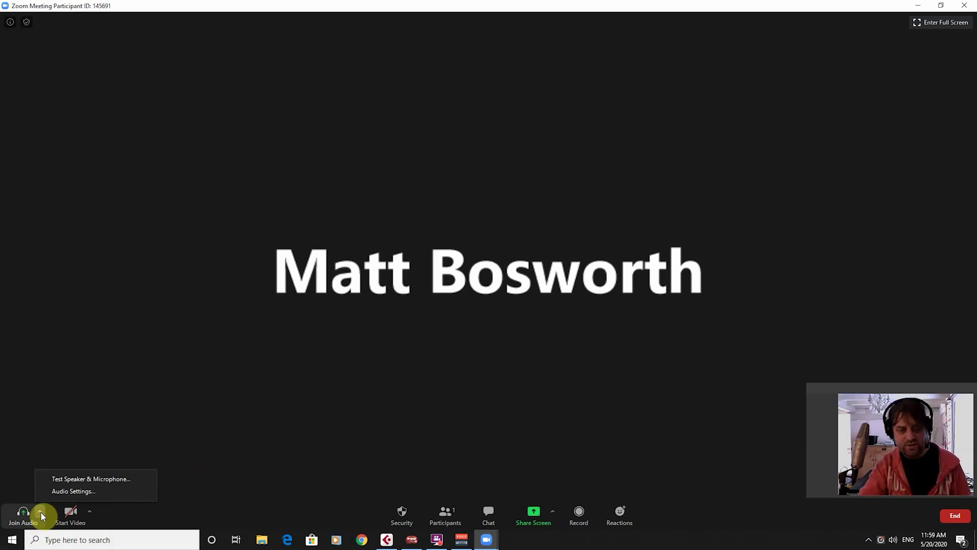
{"action": "left_click", "coordinate": [53, 491]}
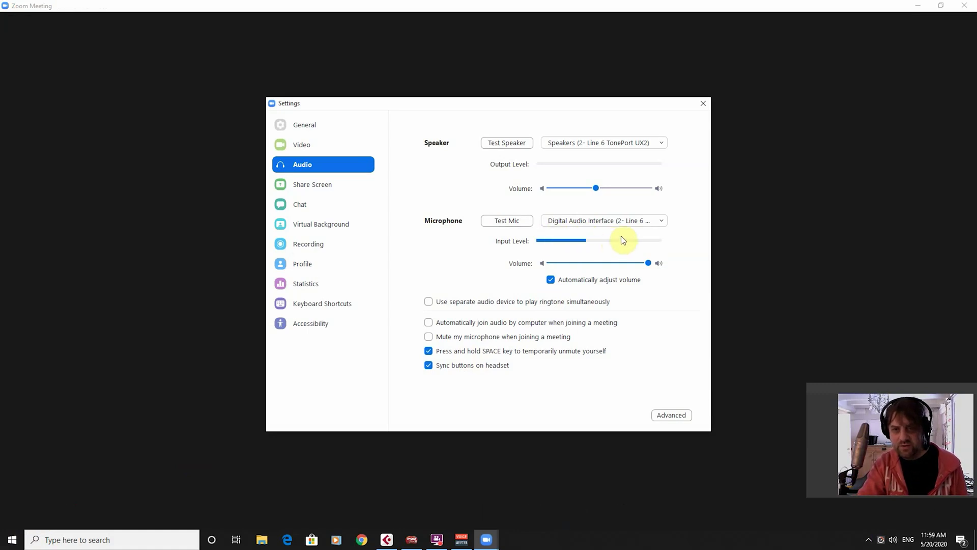
Choose VoiceMeeter Input as Zoom's speaker and VoiceMeeter Output as its microphone
{"action": "left_click", "coordinate": [661, 144]}
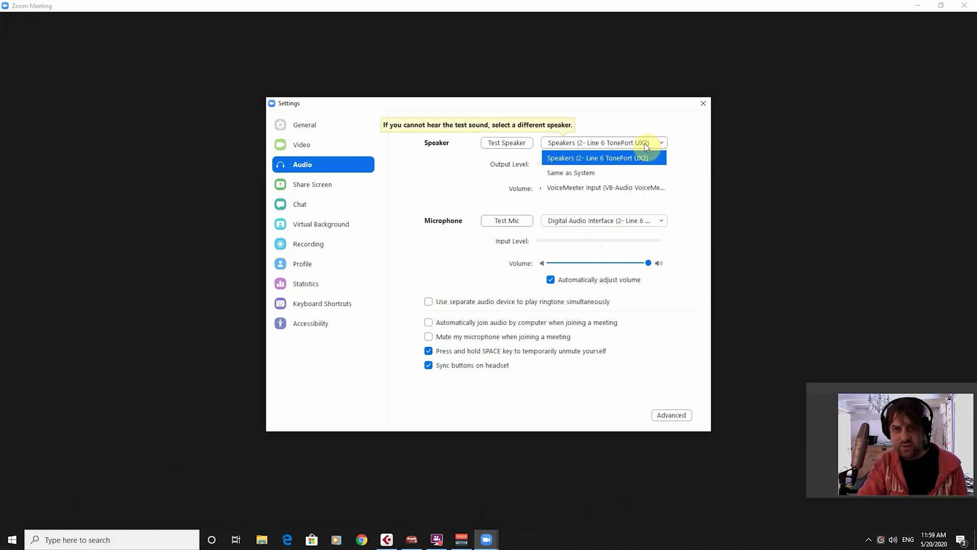
{"action": "left_click", "coordinate": [634, 184]}
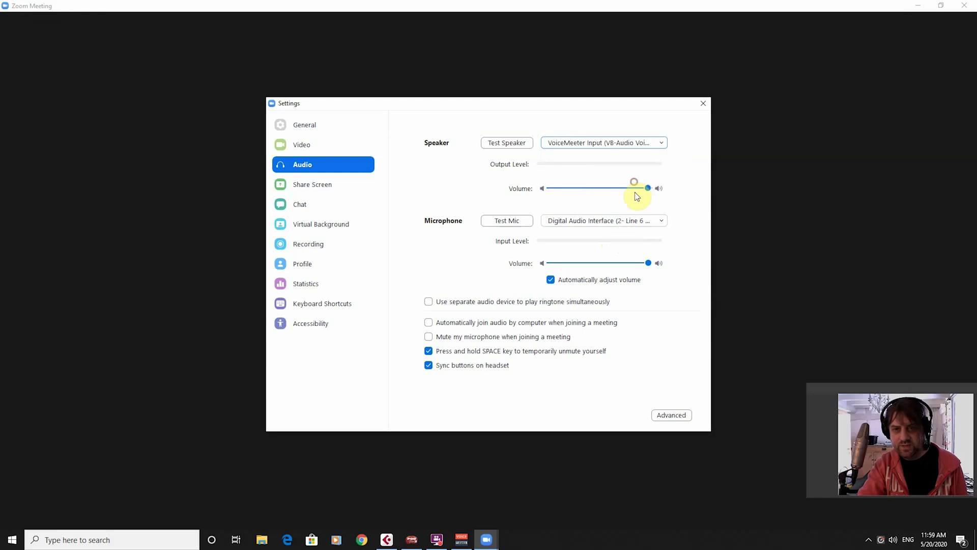
{"action": "left_click", "coordinate": [657, 220]}
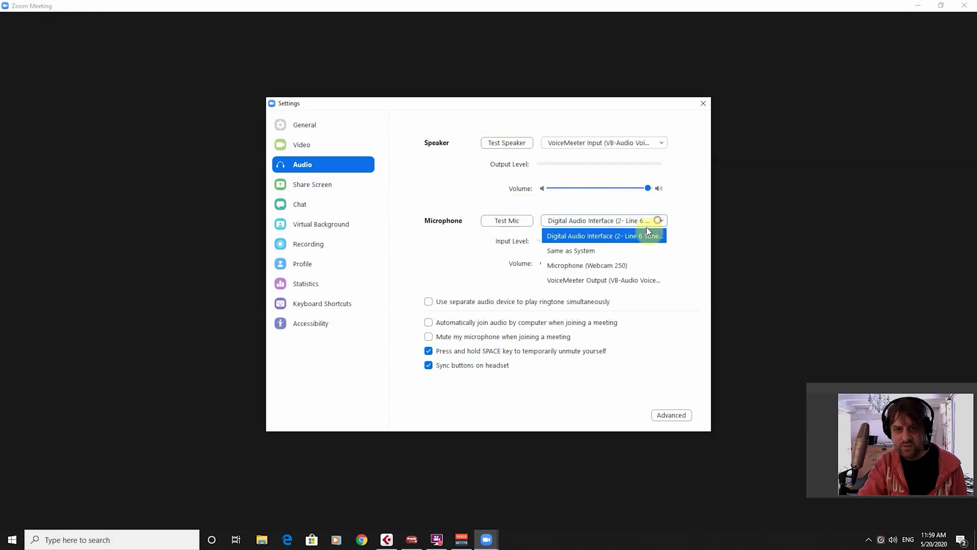
{"action": "left_click", "coordinate": [636, 280]}
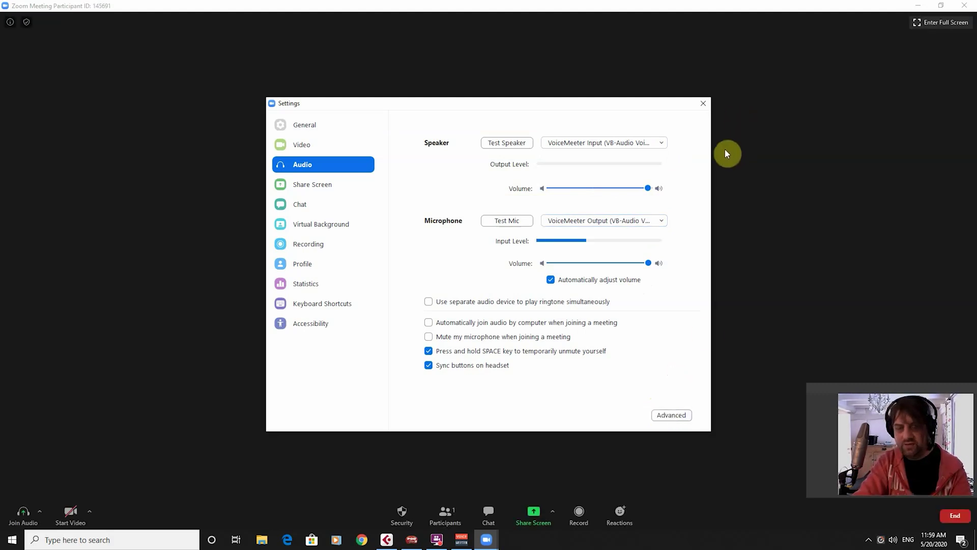
Move Zoom's audio settings window aside, then play the Cubase project from bar 1
{"action": "mouse_move", "coordinate": [417, 546]}
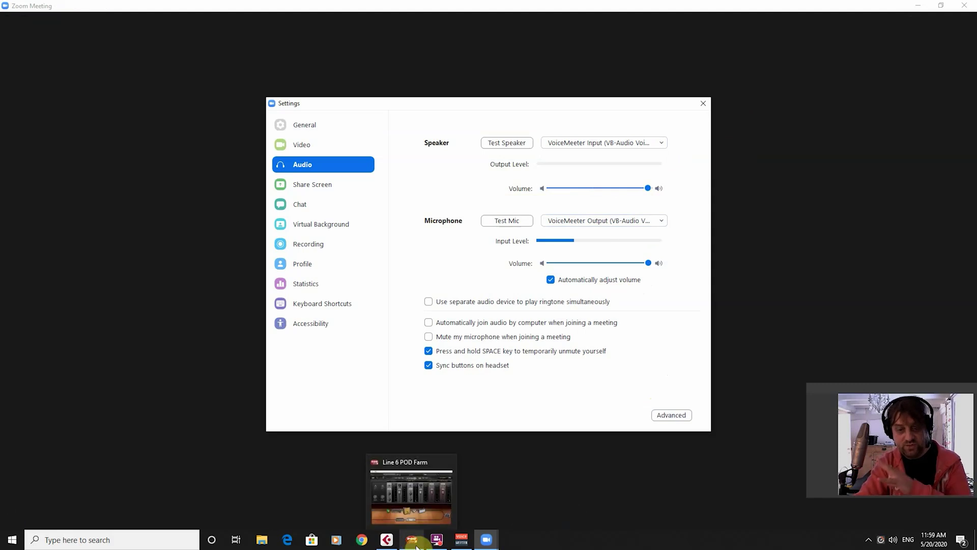
{"action": "left_click", "coordinate": [387, 540]}
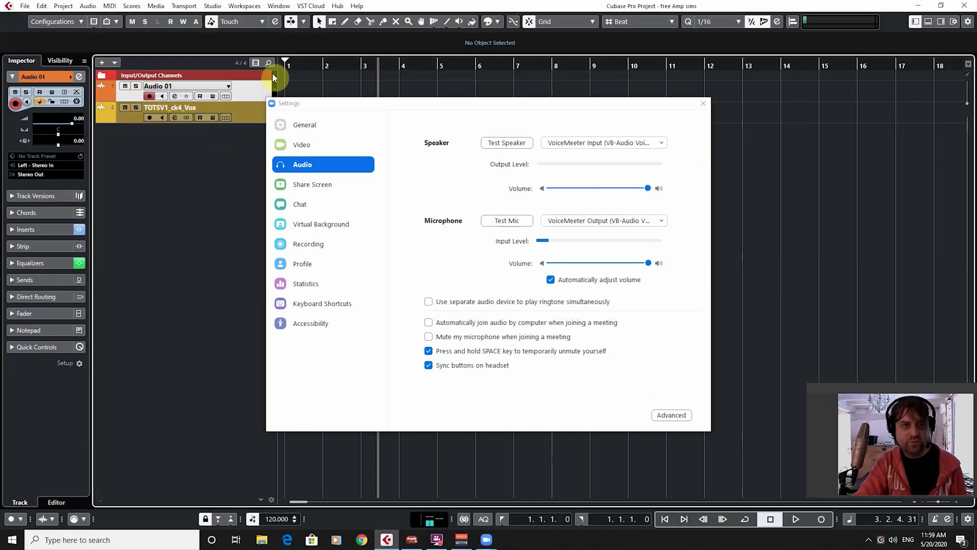
{"action": "left_click_drag", "start_coordinate": [353, 98], "coordinate": [415, 160]}
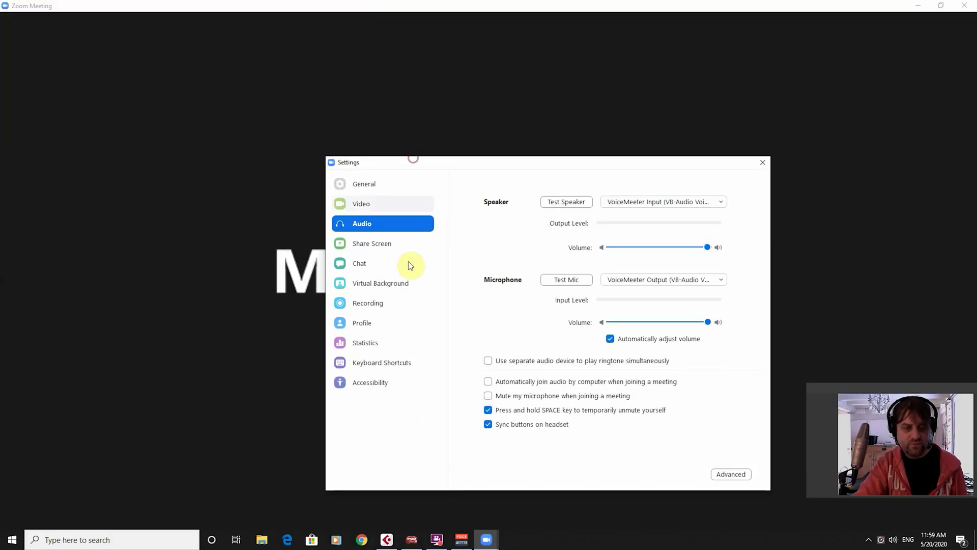
{"action": "left_click", "coordinate": [387, 541]}
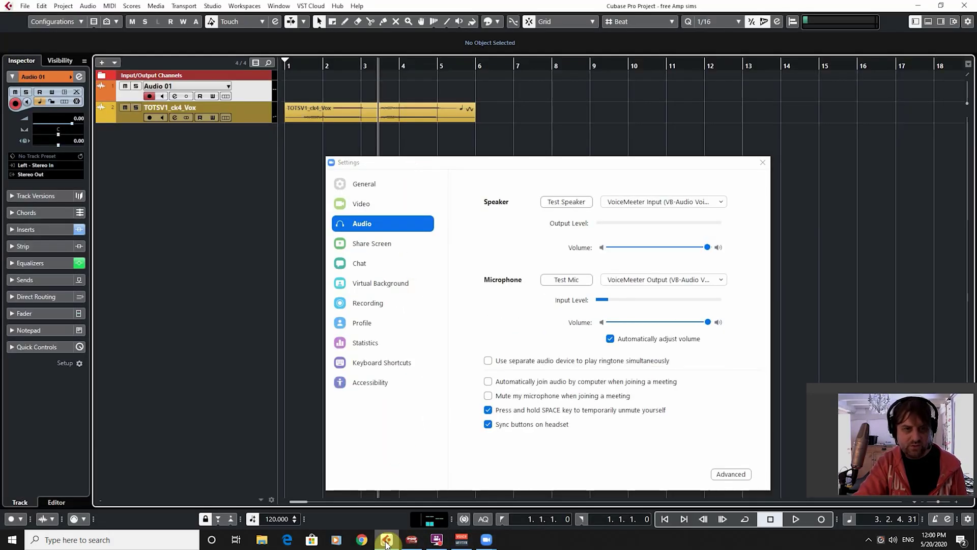
{"action": "left_click", "coordinate": [297, 66]}
{"action": "key", "text": "space"}
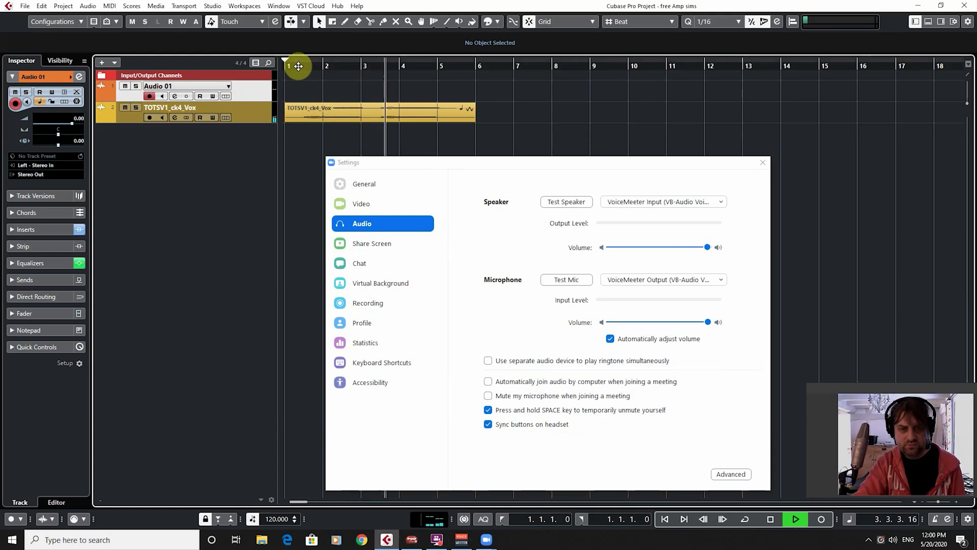
{"action": "key", "text": "space"}
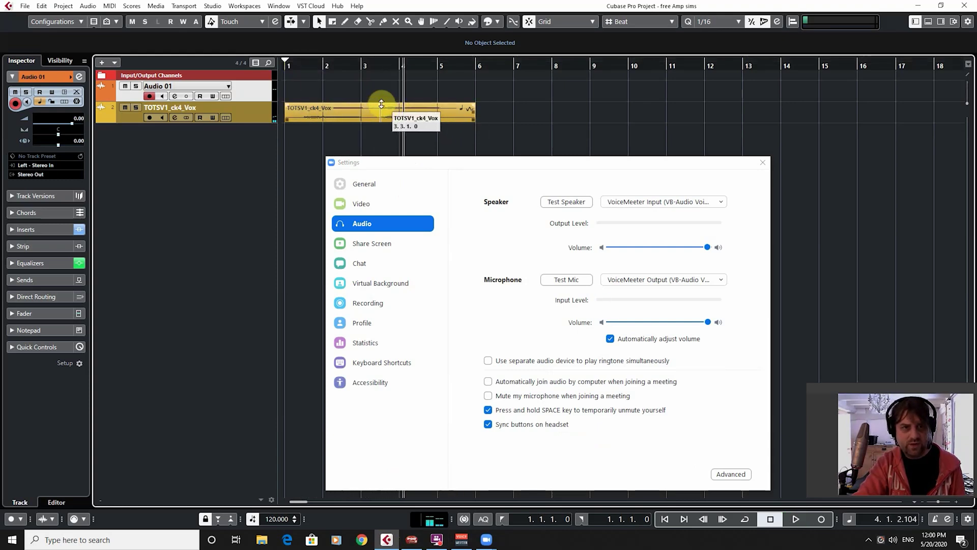
Raise the TOTSV1_ck4_Vox clip volume to +11.68 dB and replay from bar 1 beat 3
{"action": "left_click_drag", "start_coordinate": [380, 104], "coordinate": [375, 29]}
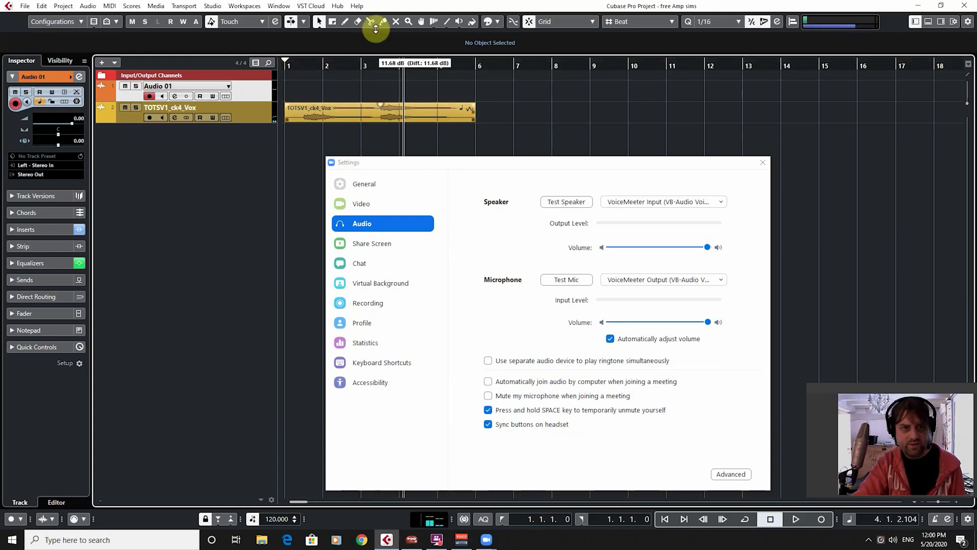
{"action": "left_click", "coordinate": [302, 65]}
{"action": "key", "text": "space"}
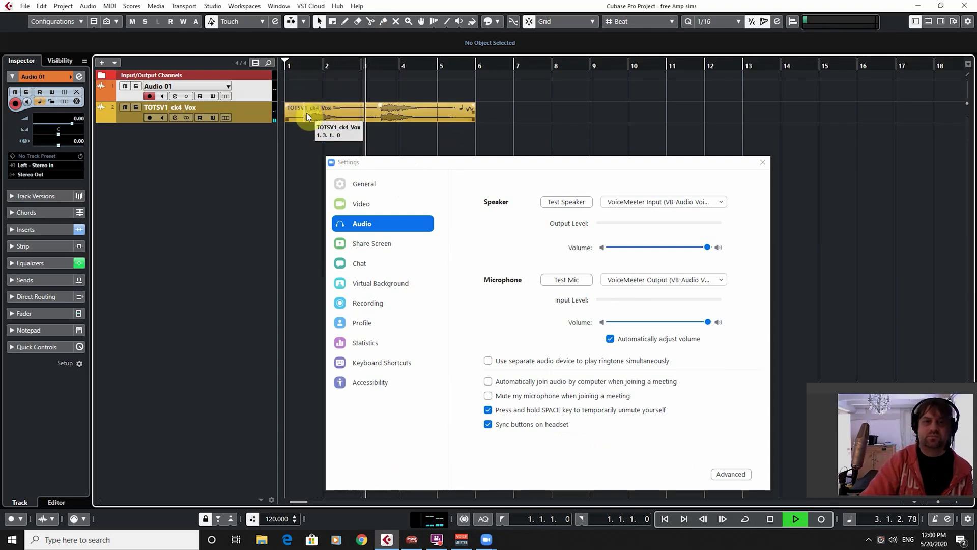
{"action": "key", "text": "space"}
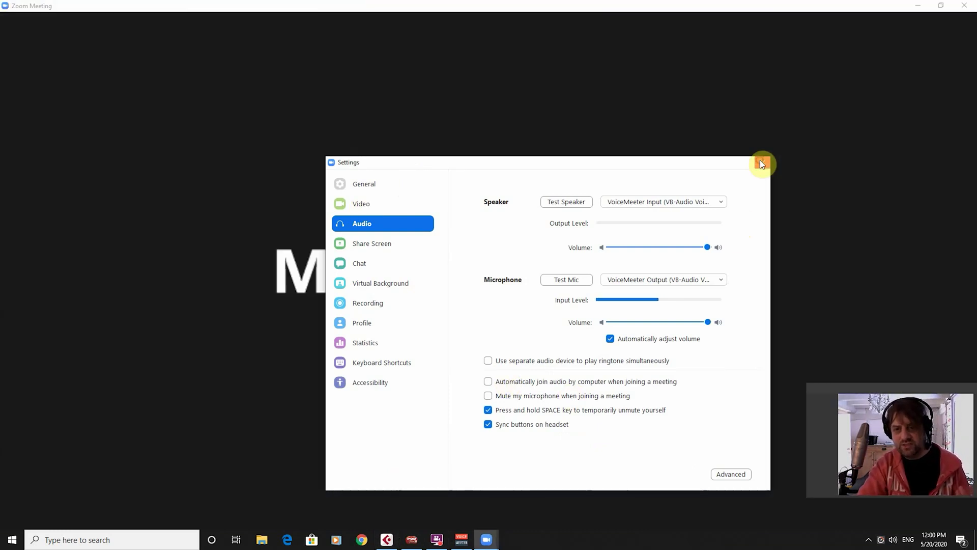
Close Zoom's audio settings, end the meeting for all, and minimize the Zoom home window
{"action": "left_click", "coordinate": [761, 162]}
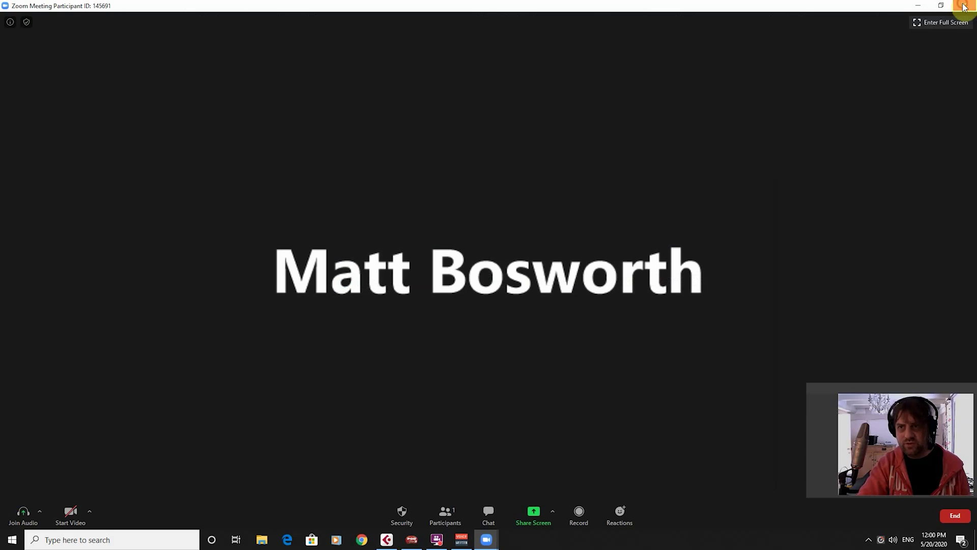
{"action": "left_click", "coordinate": [964, 5]}
{"action": "left_click", "coordinate": [880, 30]}
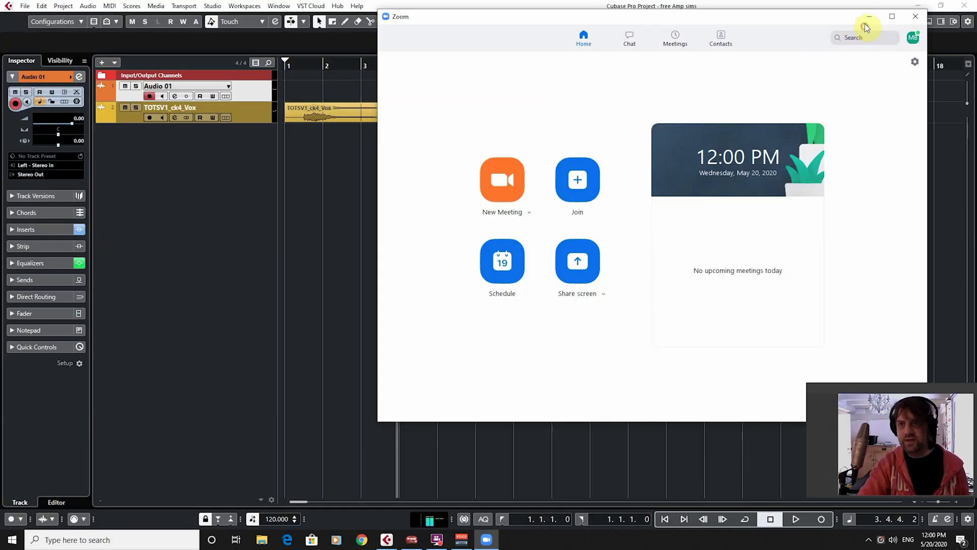
{"action": "left_click", "coordinate": [868, 17]}
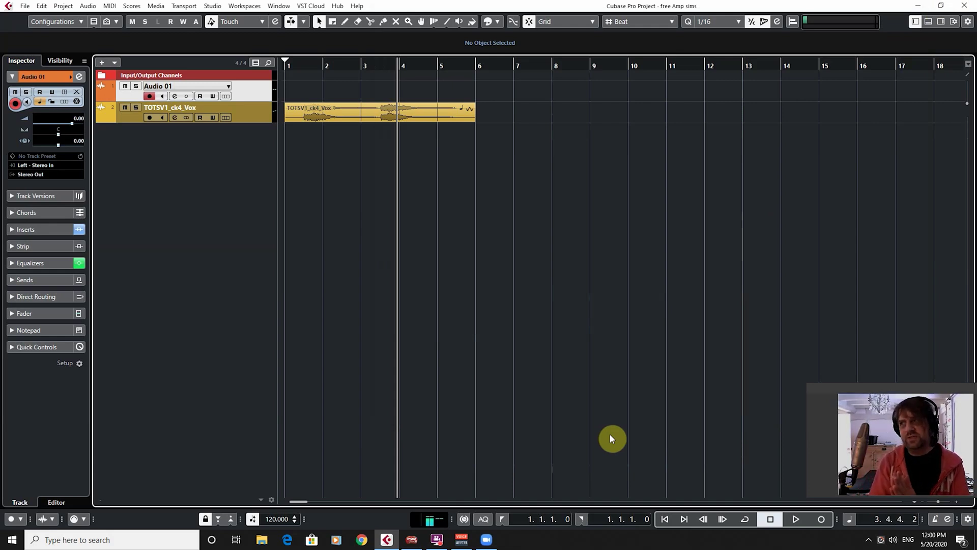
Close the free Amp sims project in Cubase, discarding unsaved changes
{"action": "left_click", "coordinate": [964, 6]}
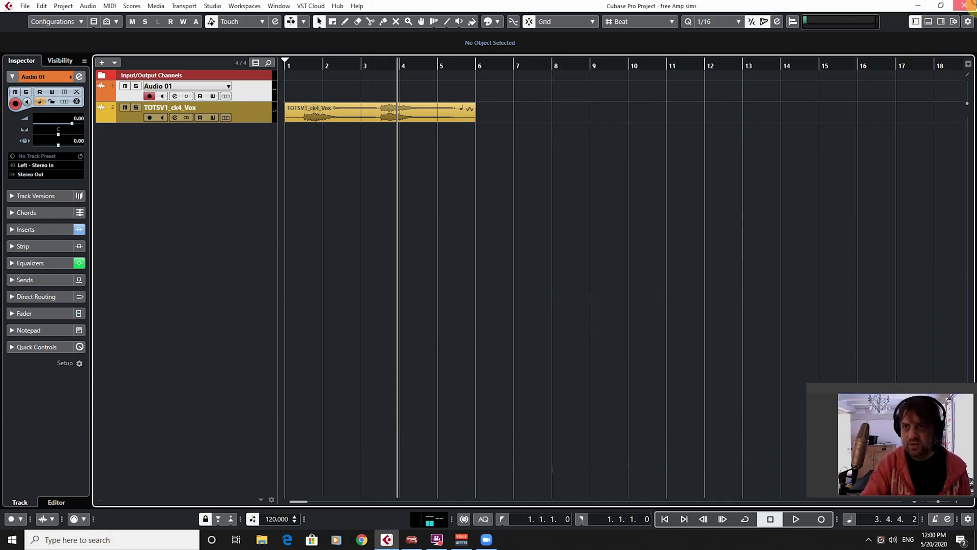
{"action": "left_click", "coordinate": [488, 286]}
{"action": "left_click", "coordinate": [466, 286]}
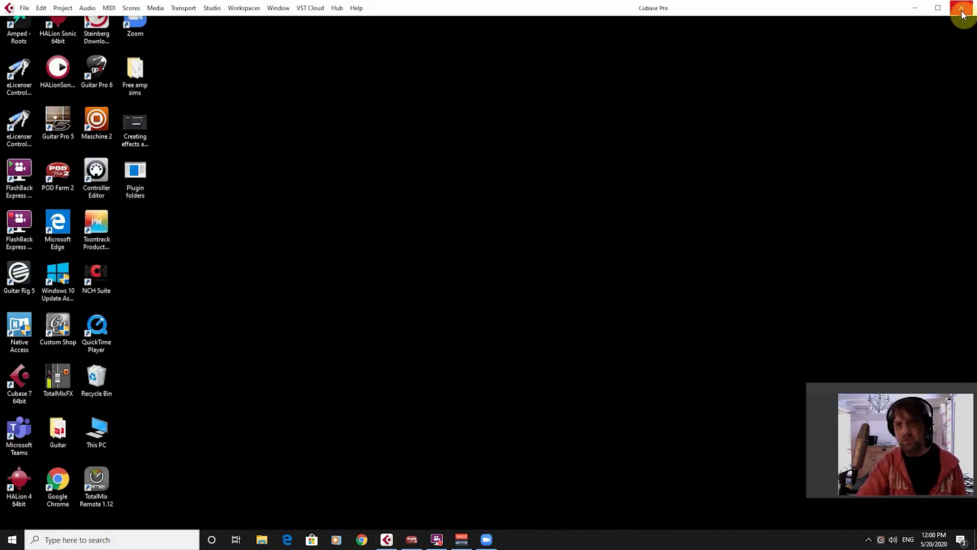